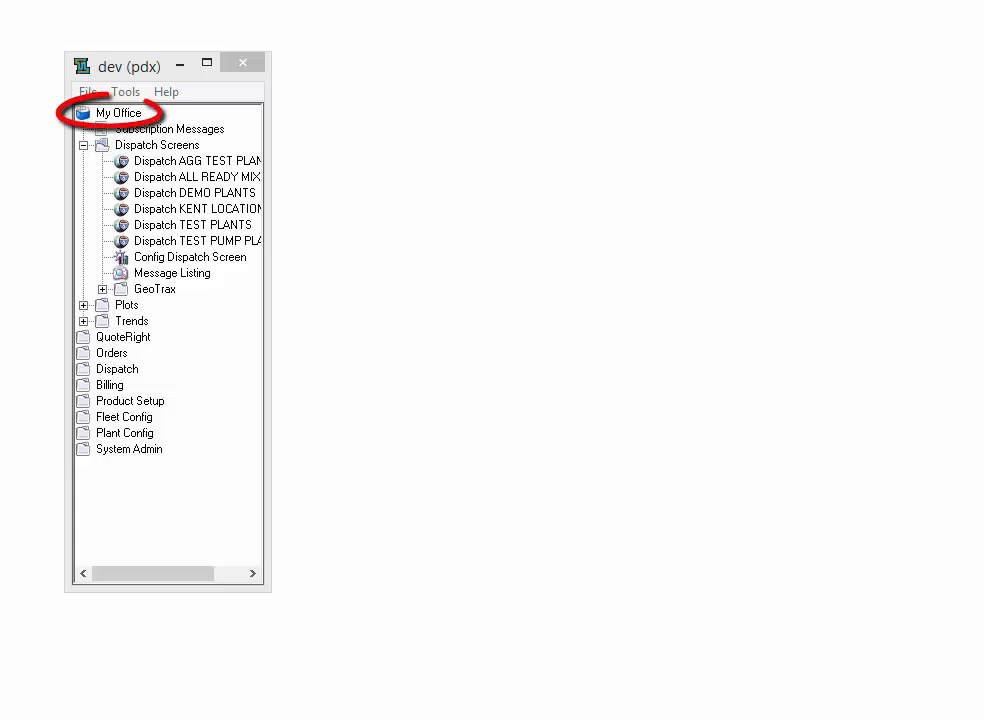
# - Open the trend builder under My Office and bring up its performance metrics management
pyautogui.doubleClick(132, 321)
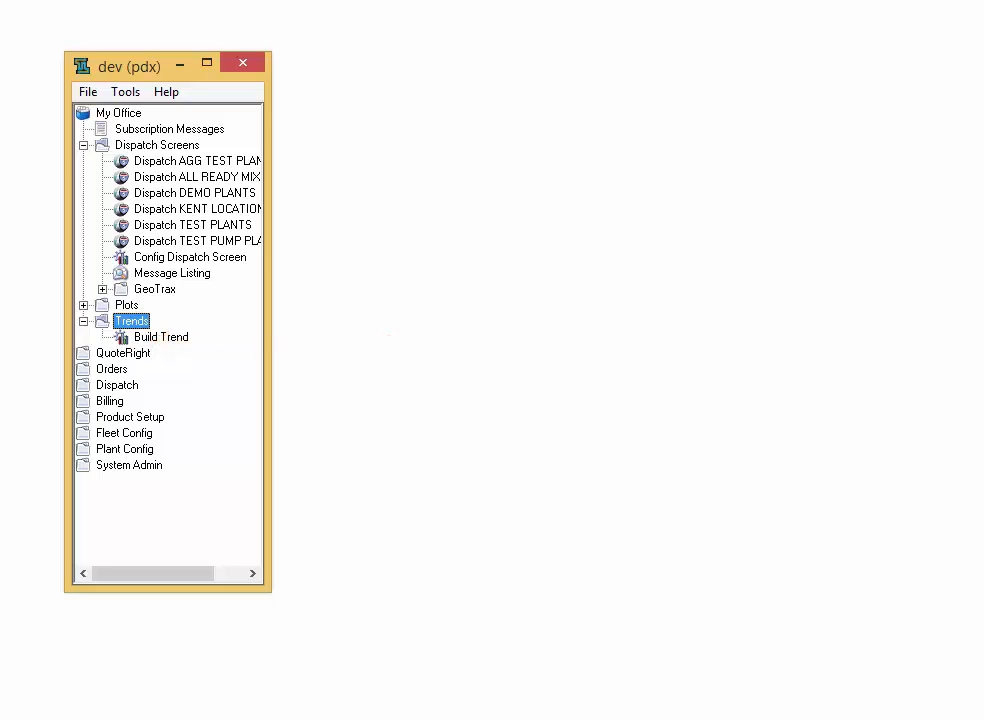
pyautogui.click(161, 337)
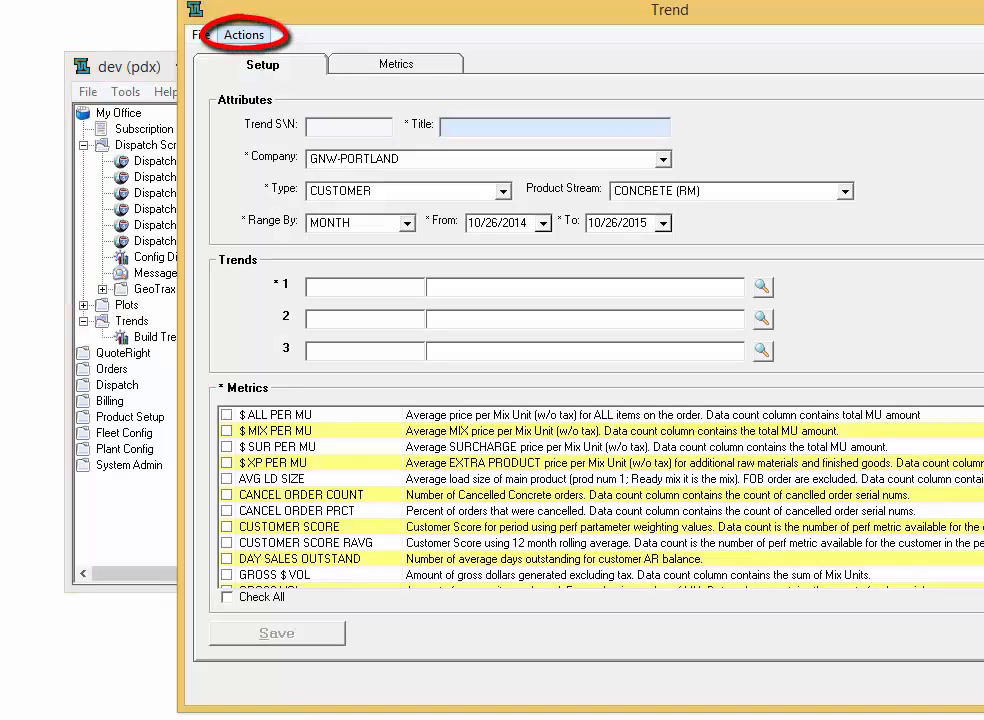
pyautogui.click(243, 35)
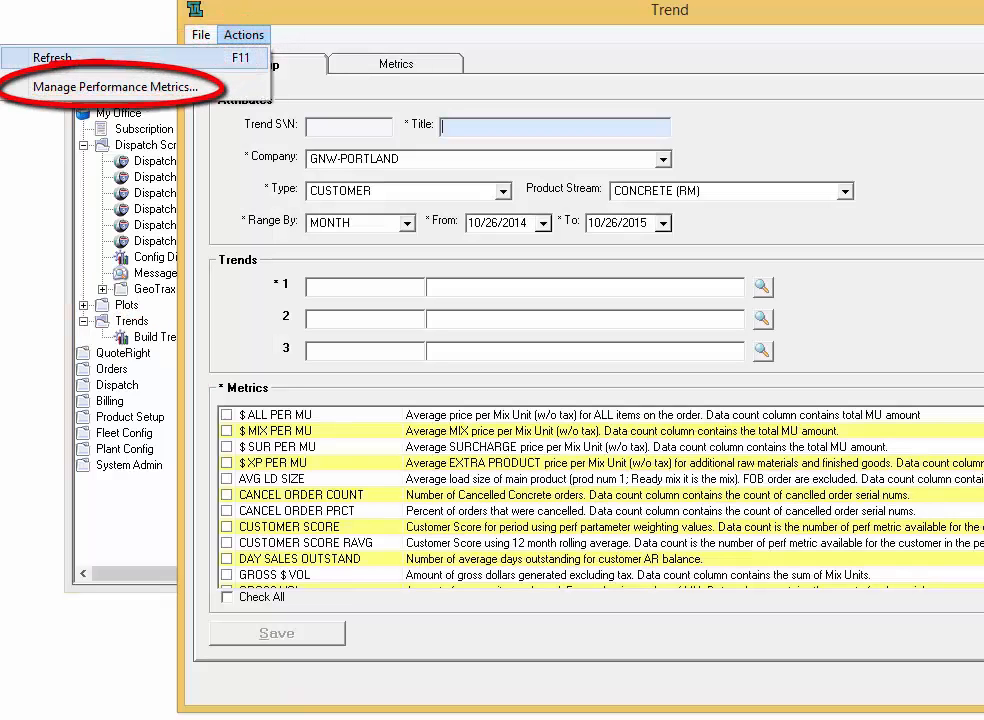
pyautogui.click(116, 87)
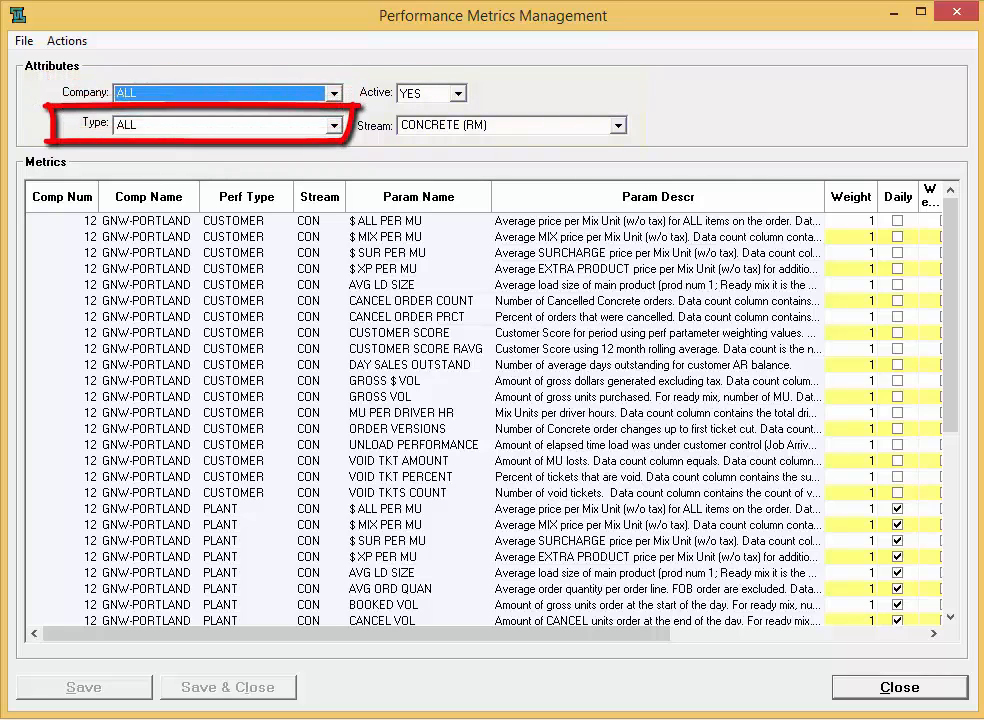
# - Filter the performance metrics to the CUSTOMER type and narrow the Param Descr column to expose the Monthly and Active columns
pyautogui.click(334, 125)
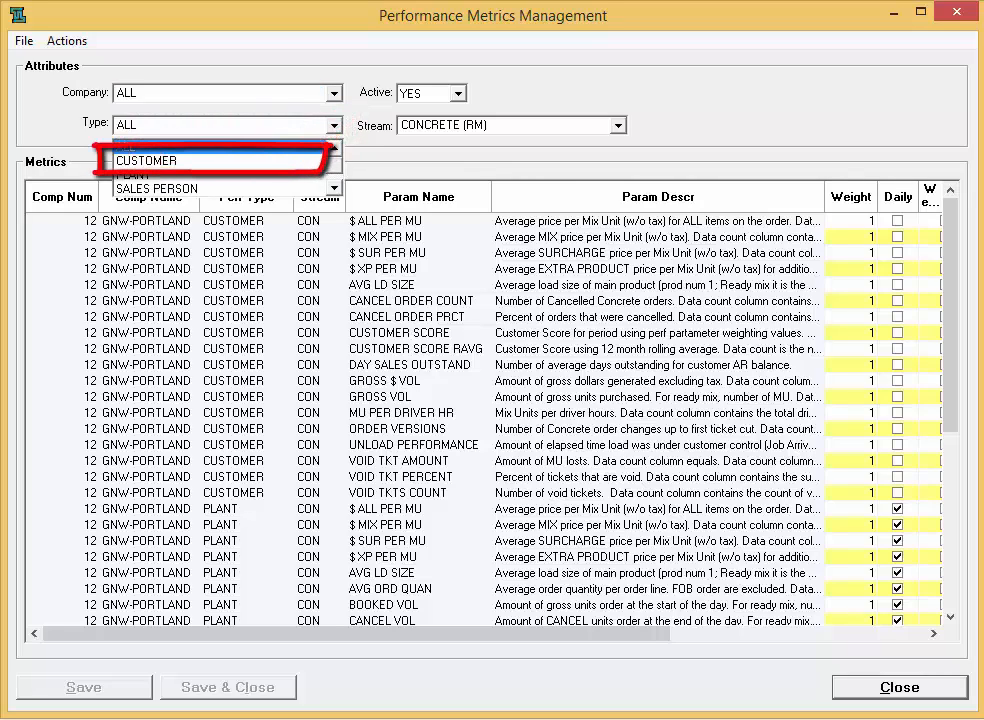
pyautogui.click(212, 161)
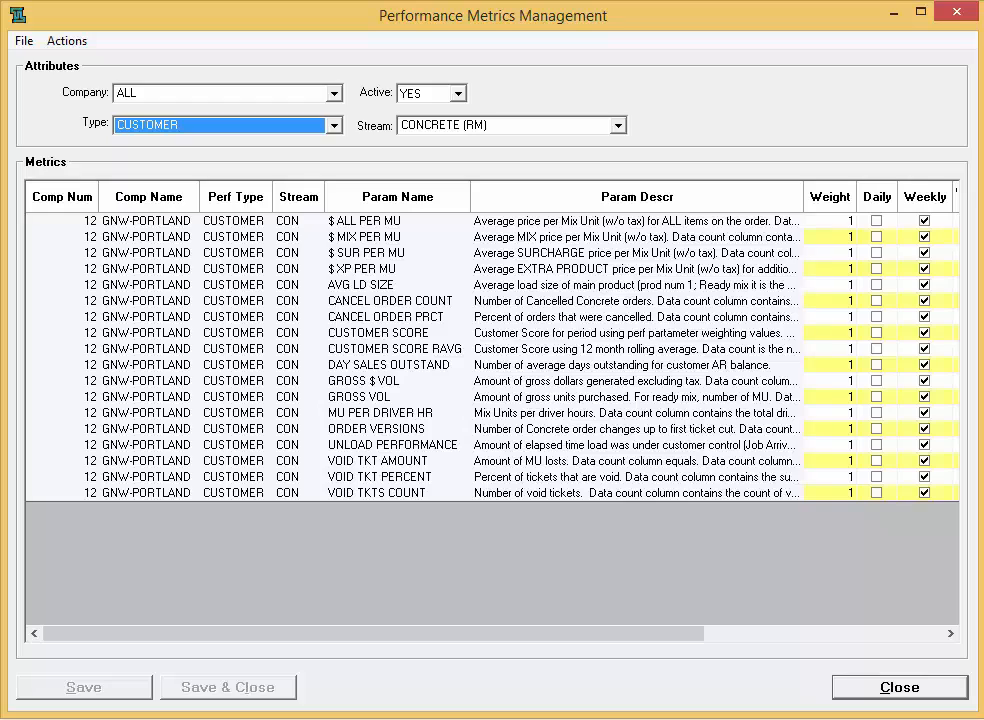
pyautogui.moveTo(804, 196); pyautogui.dragTo(704, 196)
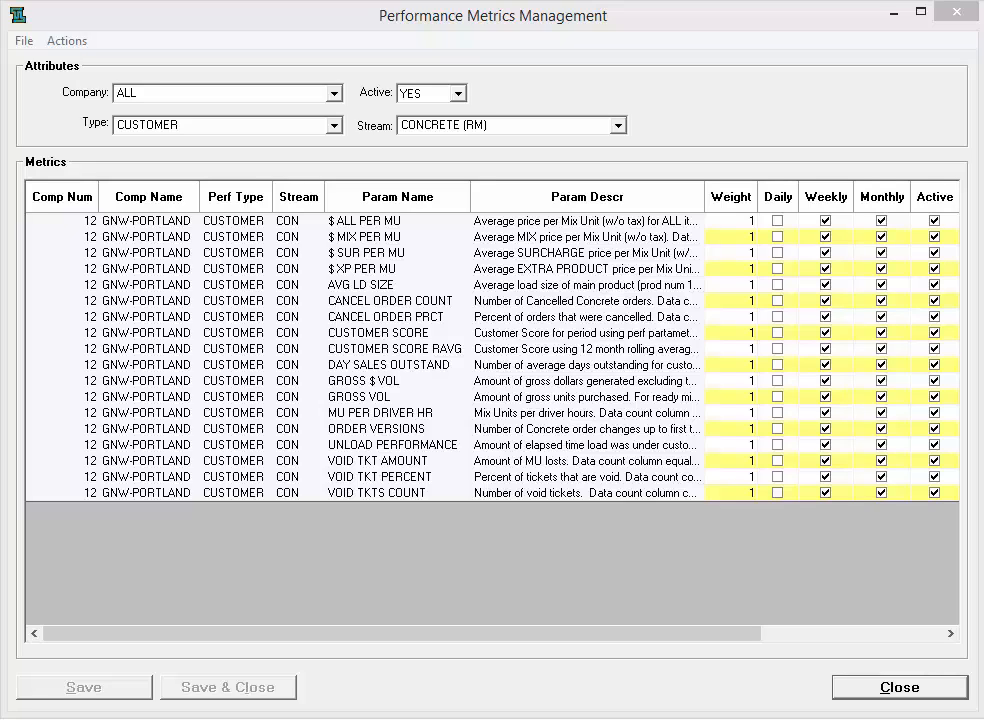
# - Set the customer metric weights to 10 for GROSS VOL and 8 for GROSS $ VOL
pyautogui.click(400, 397)
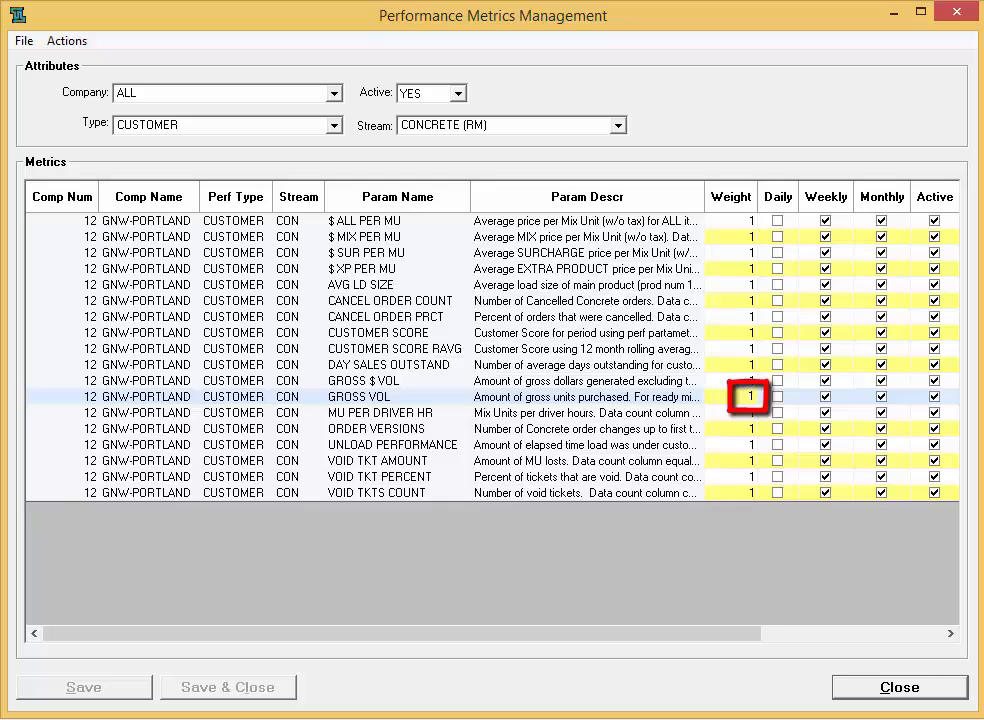
pyautogui.press('Delete')
pyautogui.write('10')
pyautogui.press('Return')
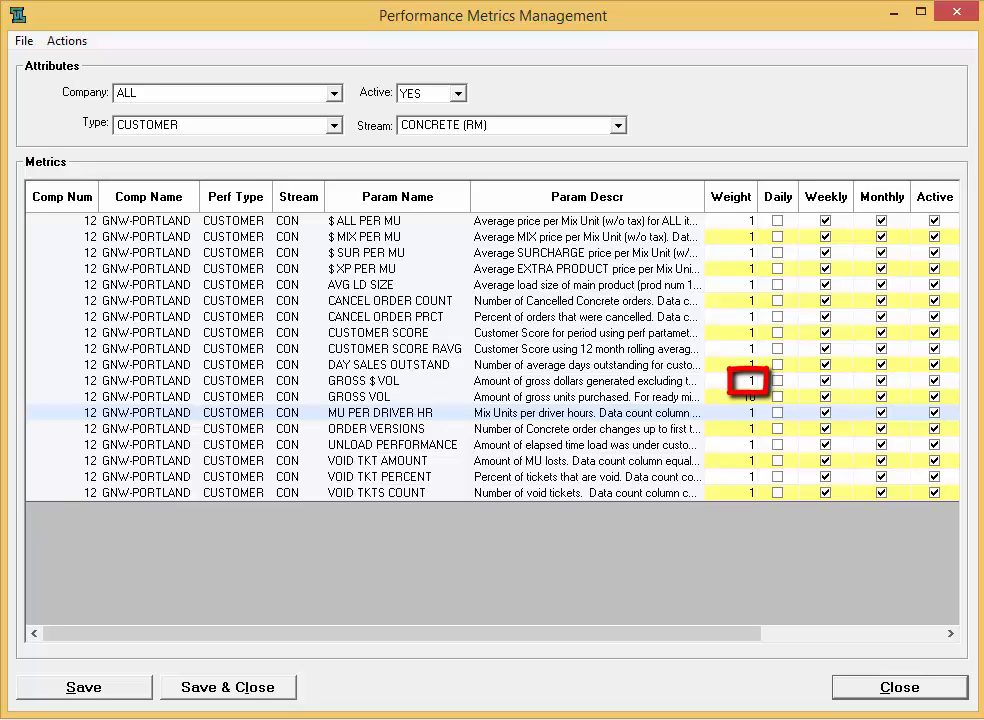
pyautogui.click(748, 381)
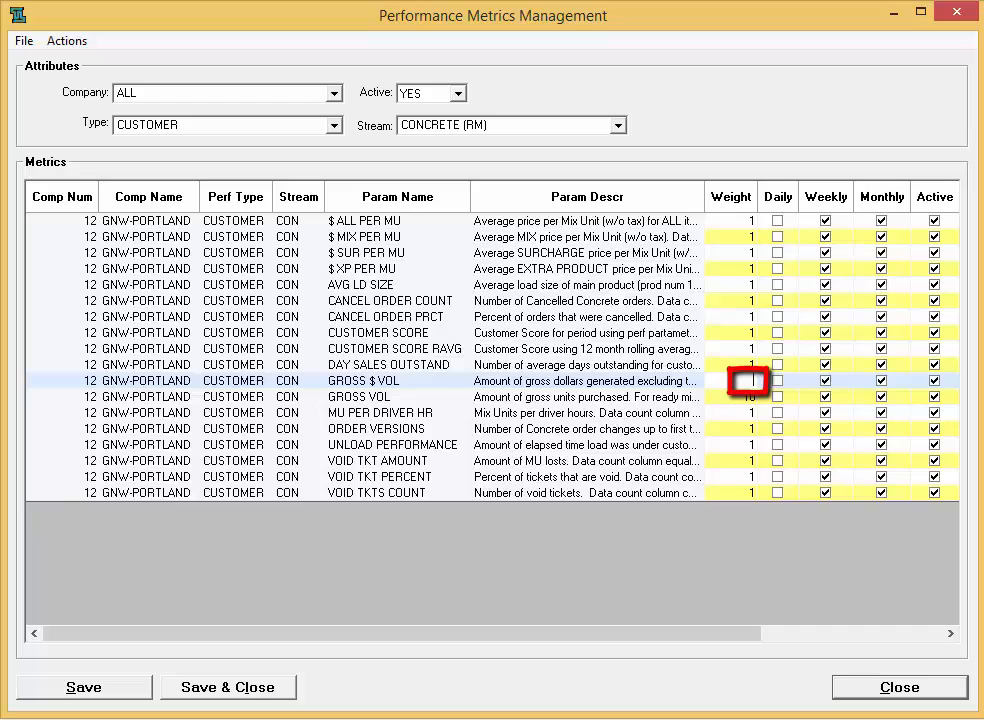
pyautogui.write('8')
pyautogui.press('Return')
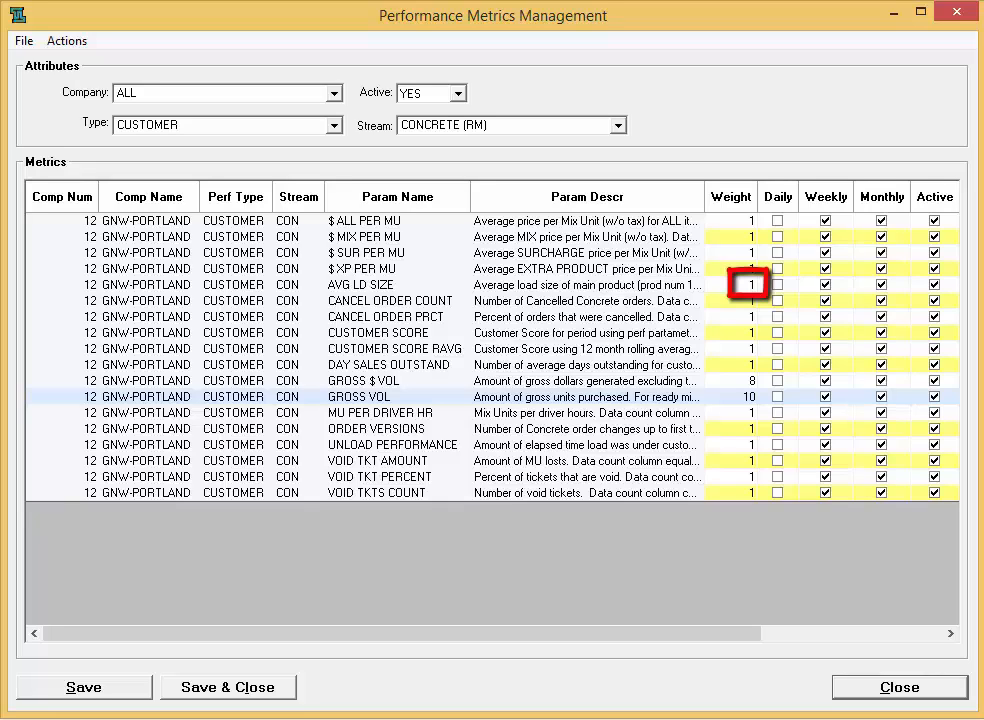
# - Set the weight of AVG LD SIZE to 5 and the weight of UNLOAD PERFORMANCE to 3
pyautogui.click(748, 285)
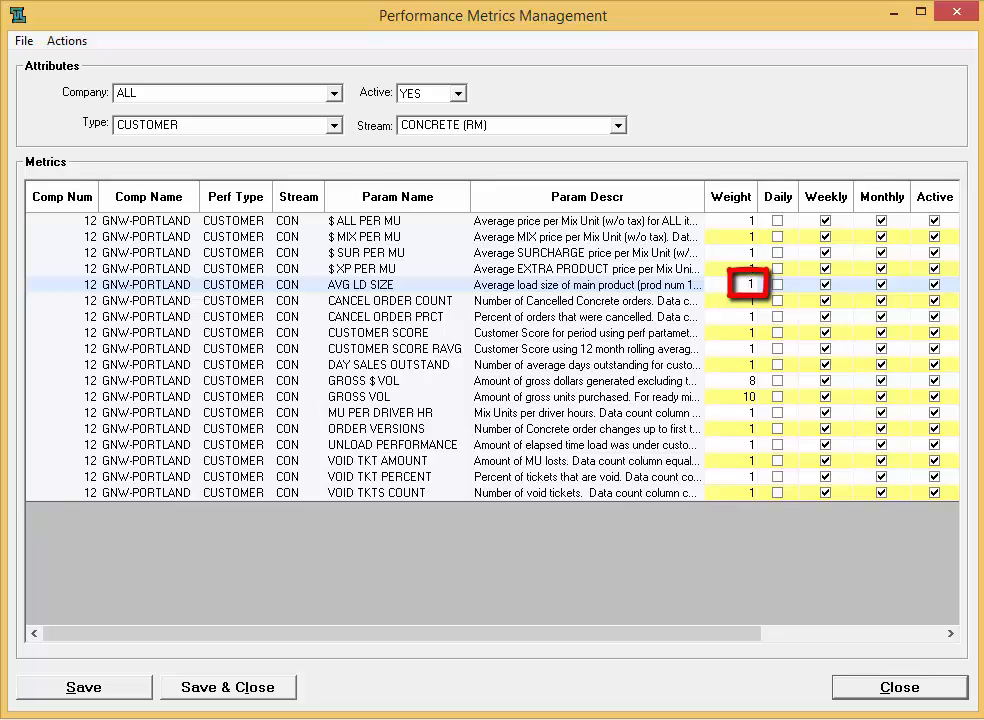
pyautogui.press('Delete')
pyautogui.write('5')
pyautogui.press('Return')
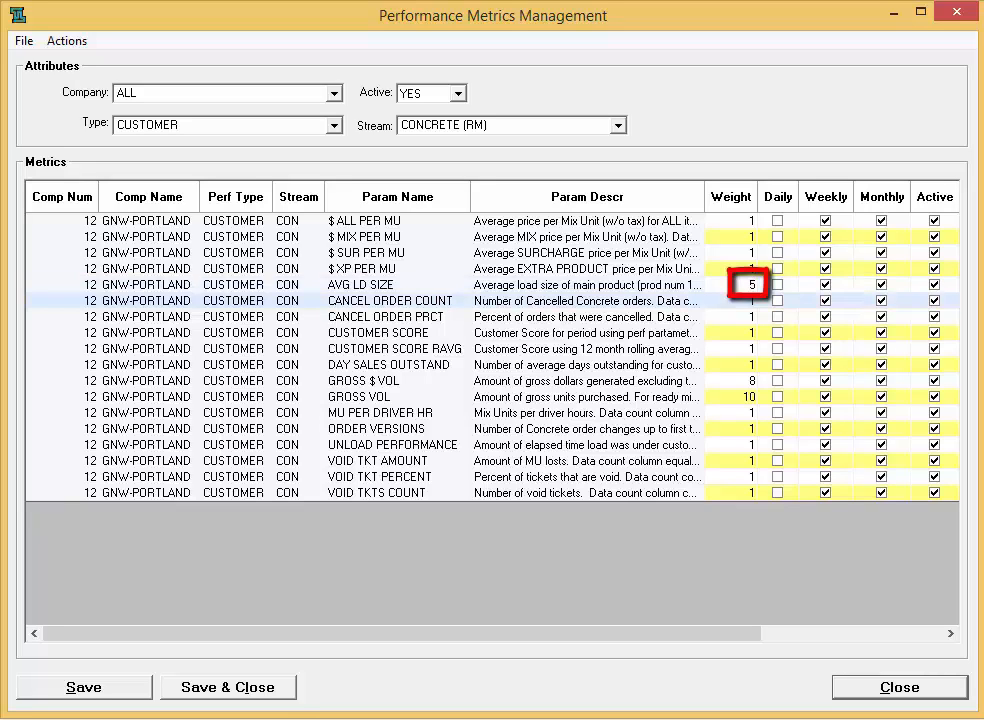
pyautogui.click(749, 285)
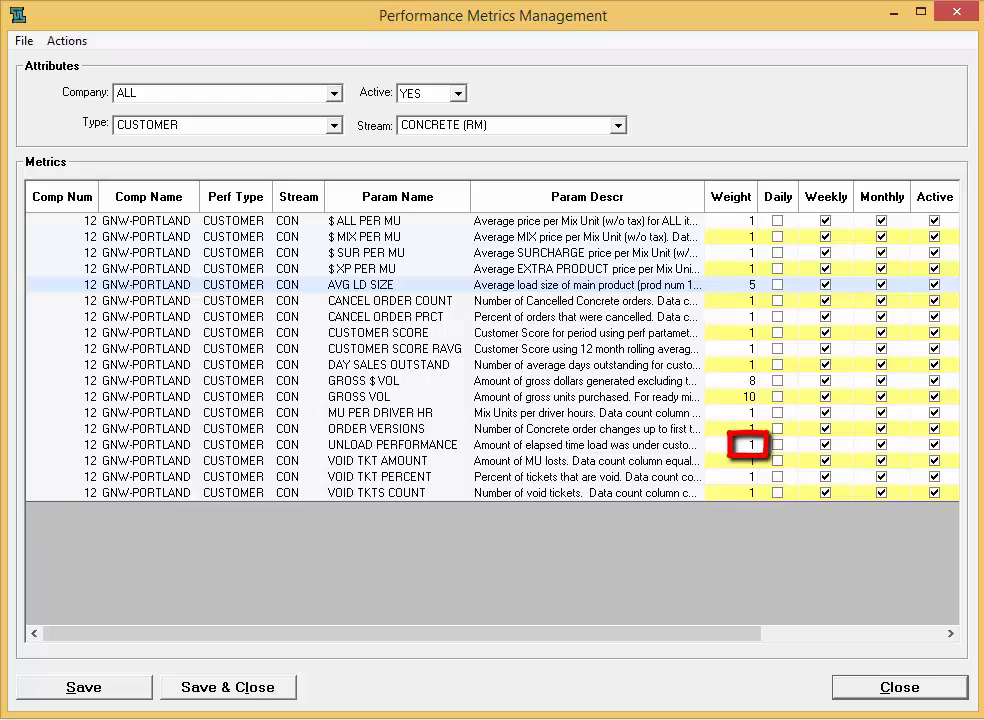
pyautogui.click(748, 445)
pyautogui.press('Delete')
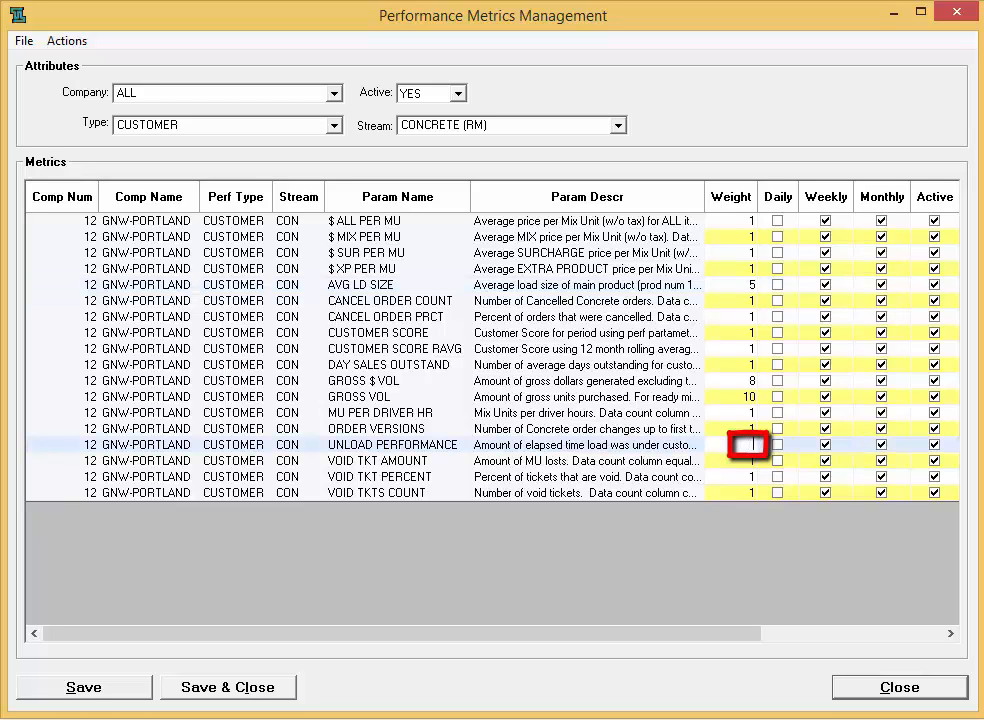
pyautogui.write('3')
pyautogui.press('Return')
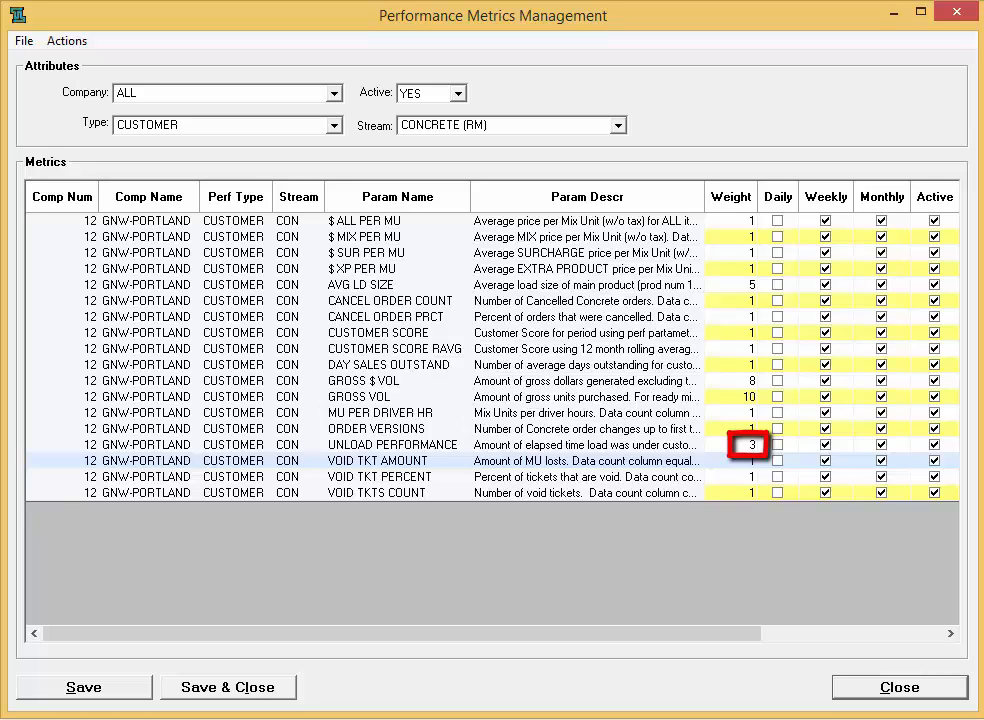
# - Set the weights of CANCEL ORDER PRCT and VOID TKT PERCENT to 2 each and save the metric changes
pyautogui.click(748, 316)
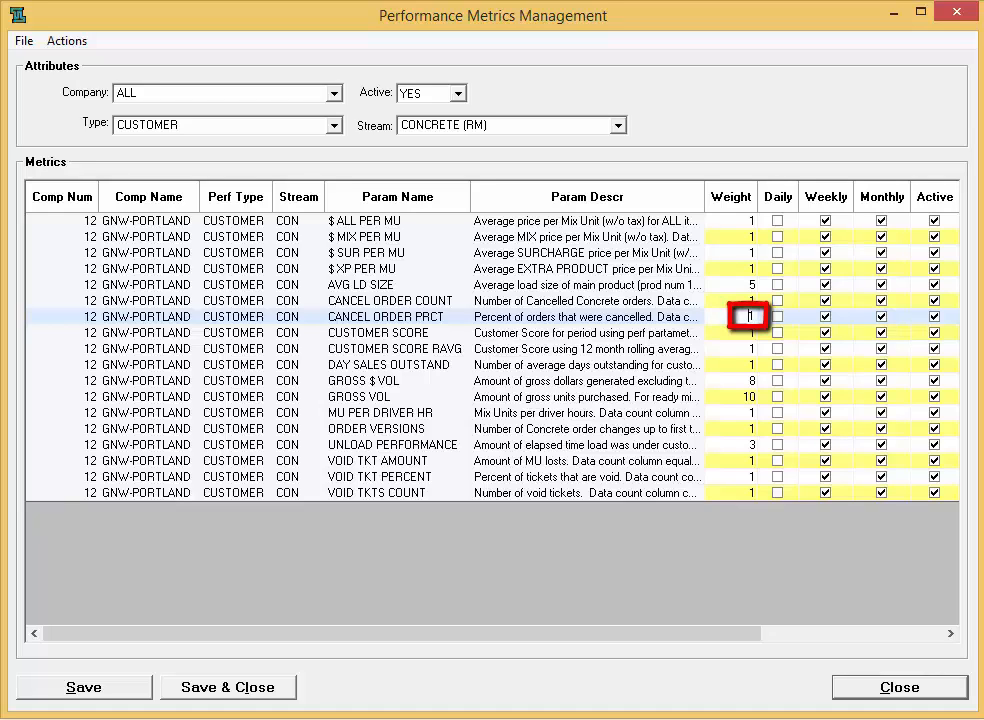
pyautogui.write('2')
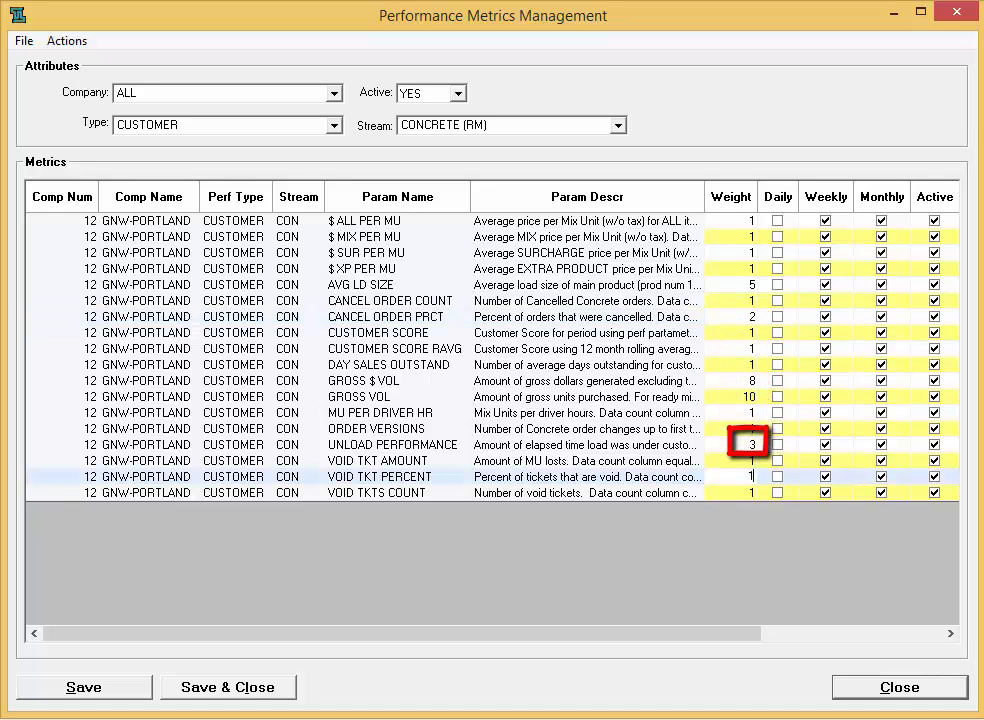
pyautogui.click(748, 476)
pyautogui.write('2')
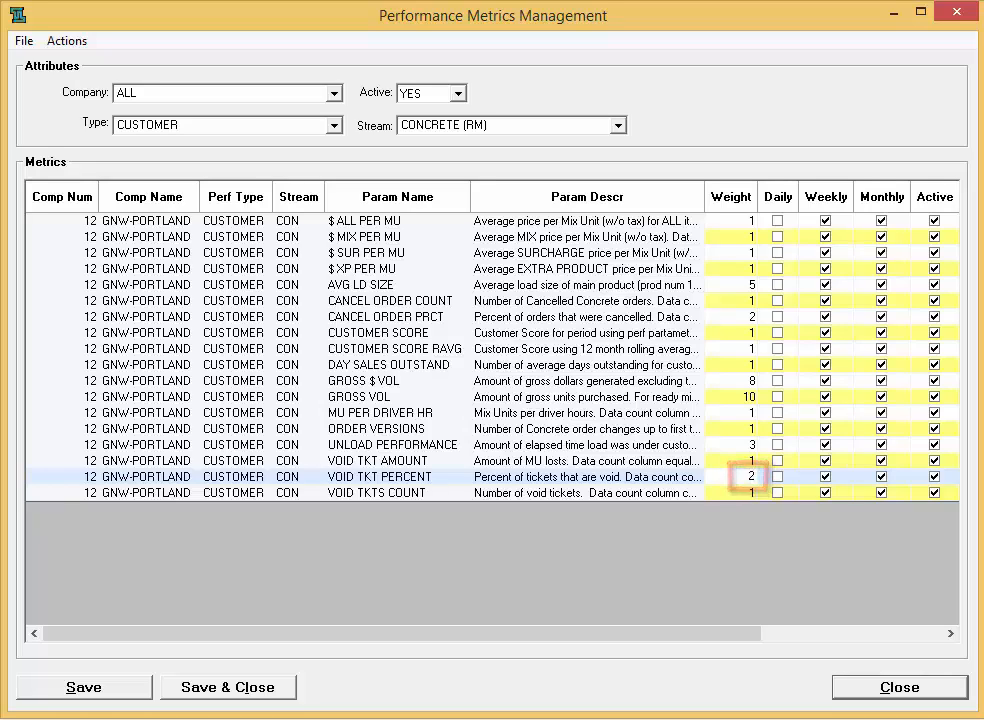
pyautogui.press('Return')
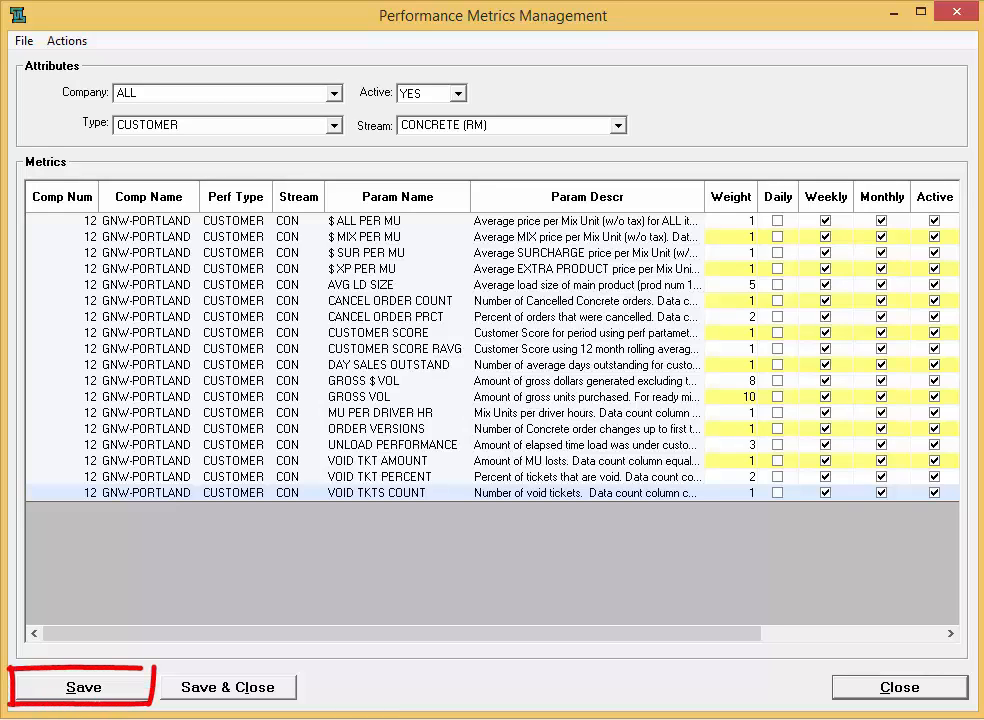
pyautogui.click(84, 687)
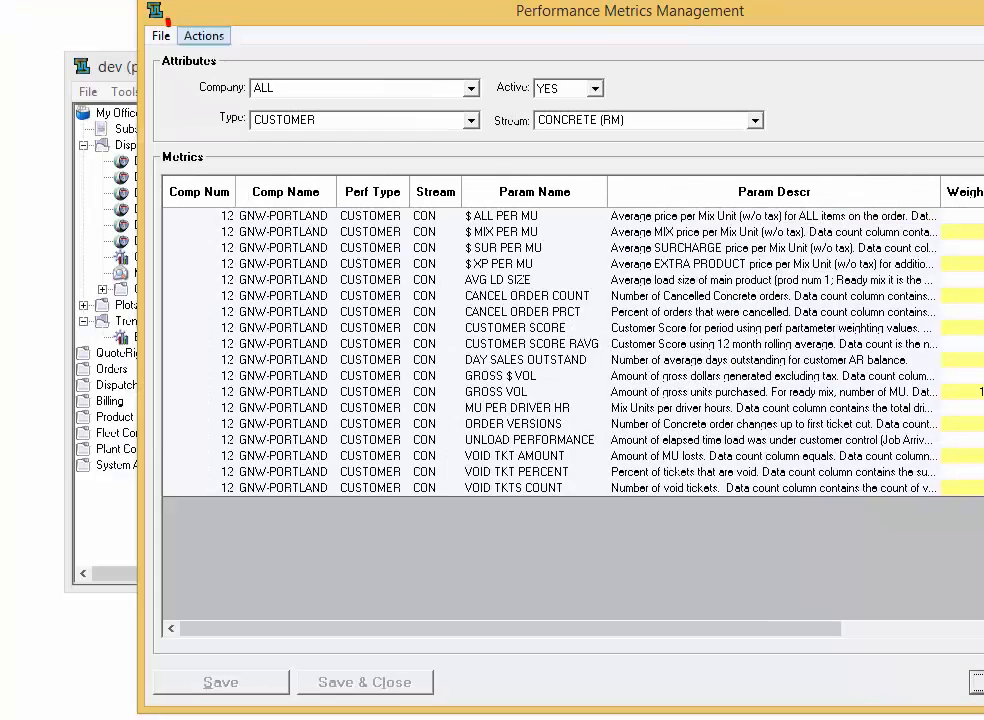
# - Rebuild the monthly performance data for all GNW-PORTLAND customer concrete metrics from 10/26/2014 to 10/26/2015, and close the rebuild dialog
pyautogui.click(203, 36)
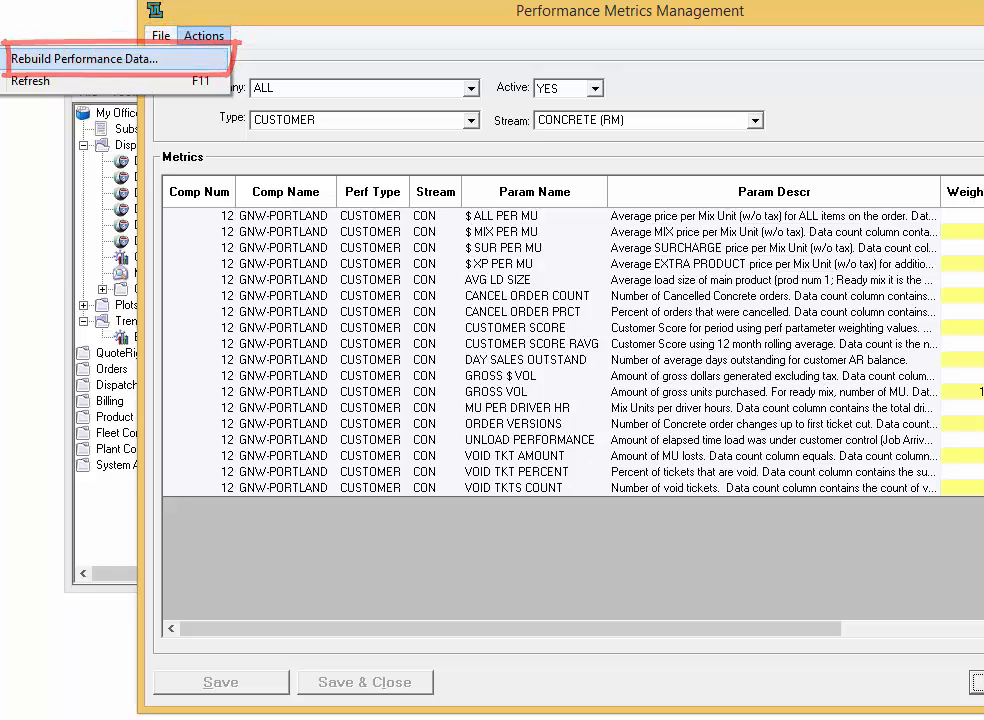
pyautogui.click(84, 59)
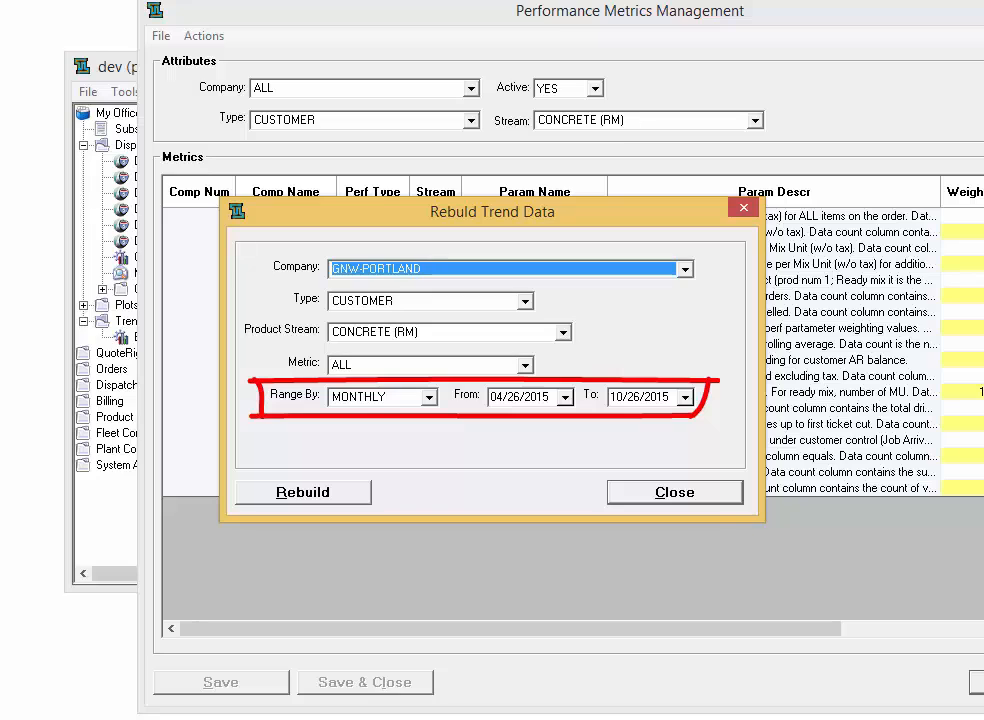
pyautogui.click(566, 398)
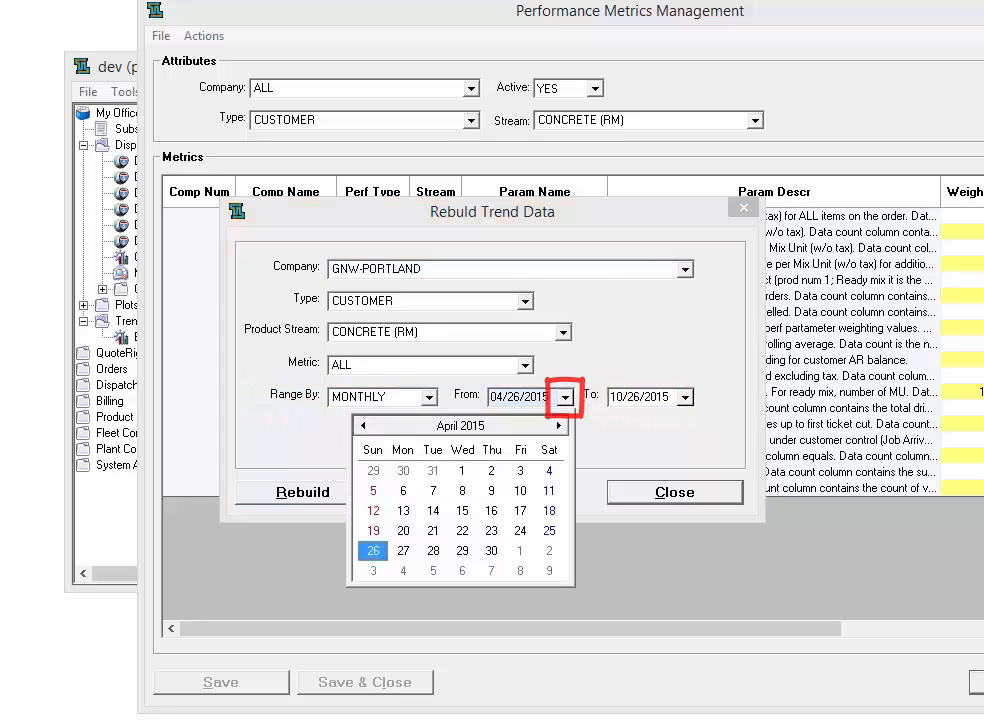
pyautogui.click(364, 426)
pyautogui.click(364, 426)
pyautogui.click(364, 426)
pyautogui.click(364, 426)
pyautogui.click(364, 426)
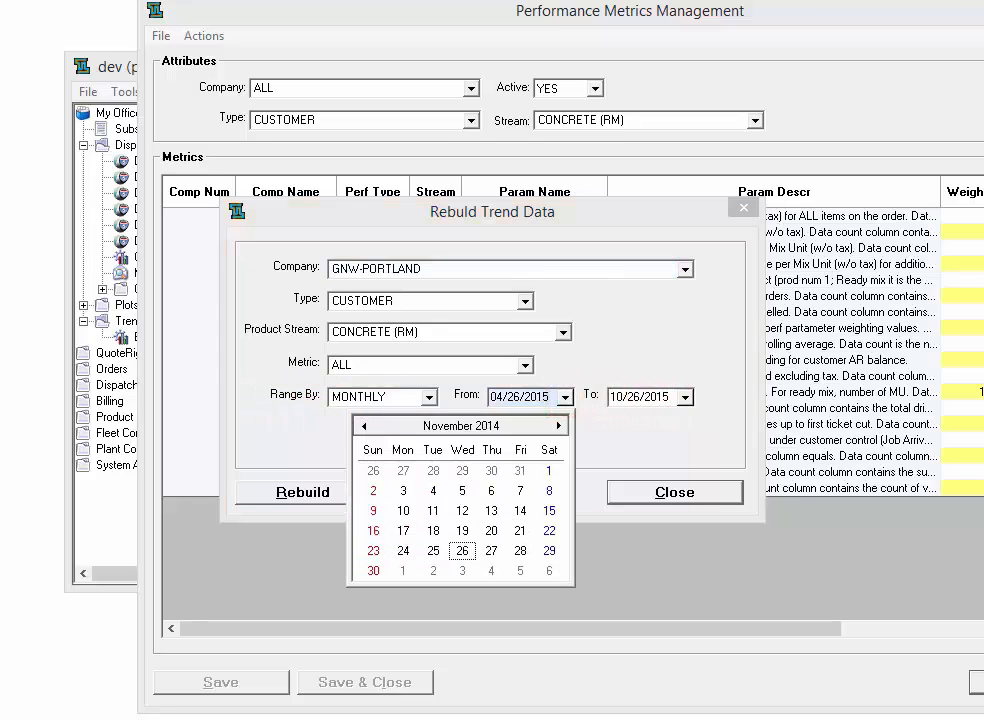
pyautogui.click(364, 426)
pyautogui.click(373, 551)
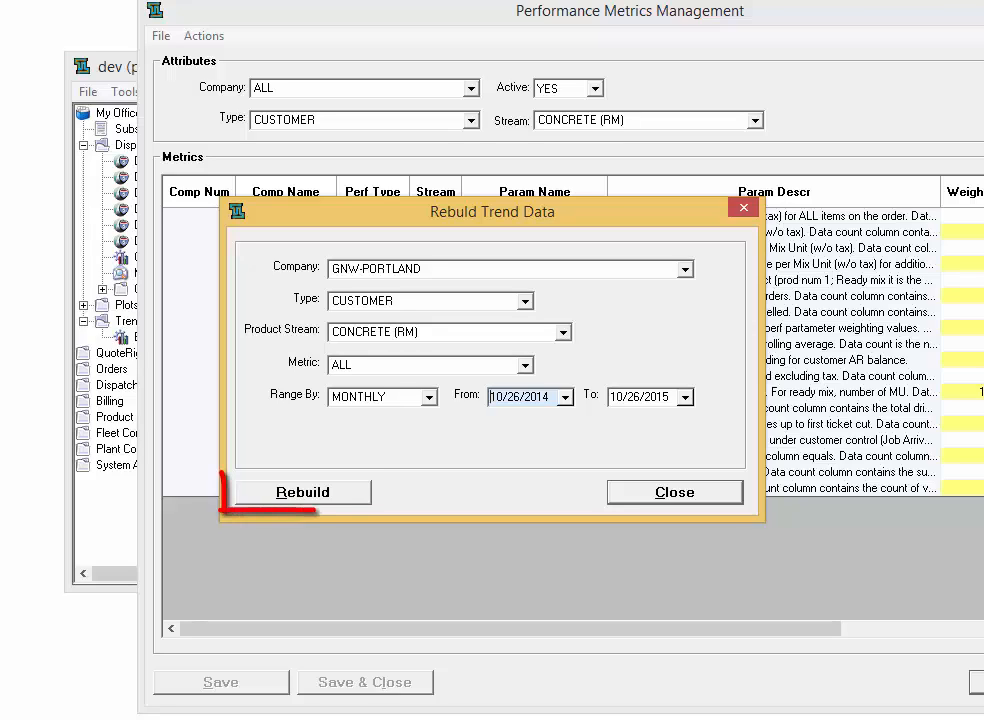
pyautogui.click(303, 492)
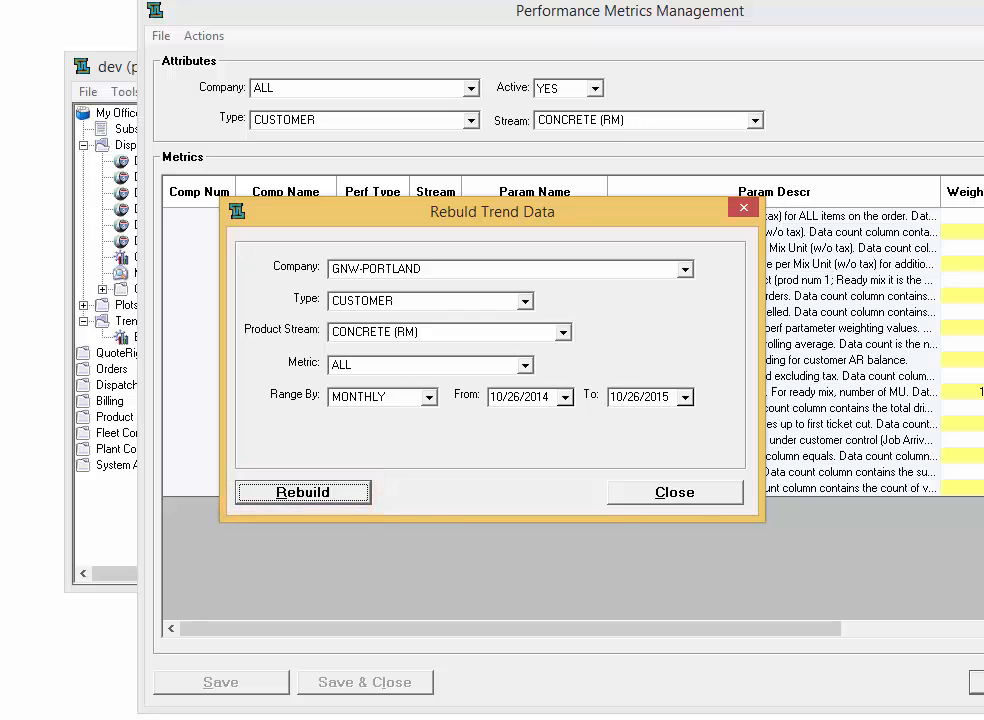
pyautogui.click(675, 492)
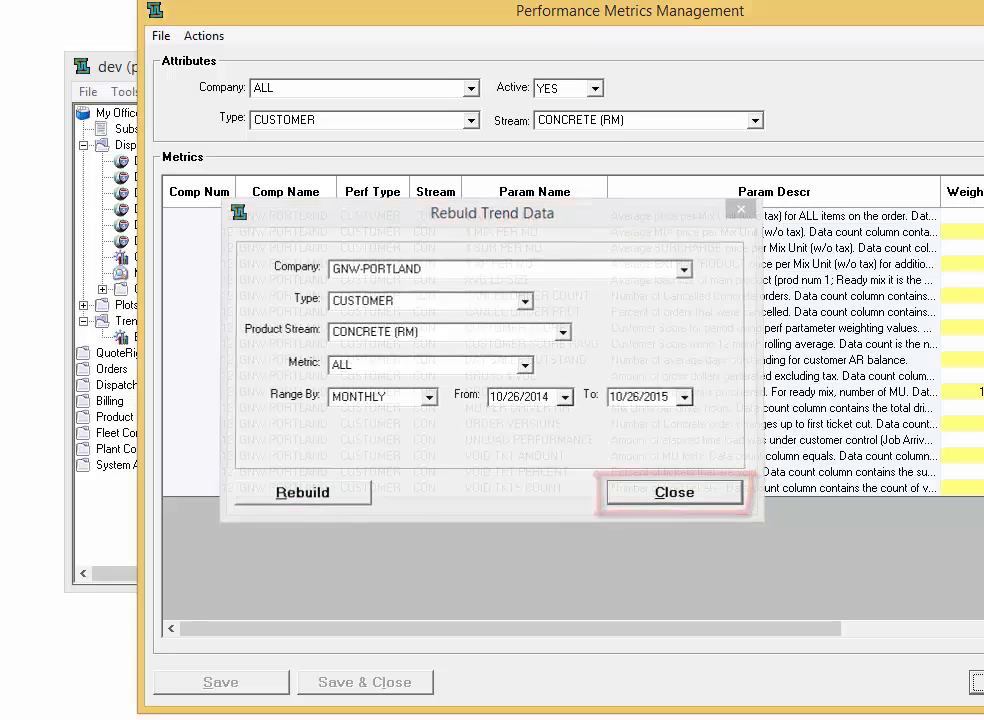